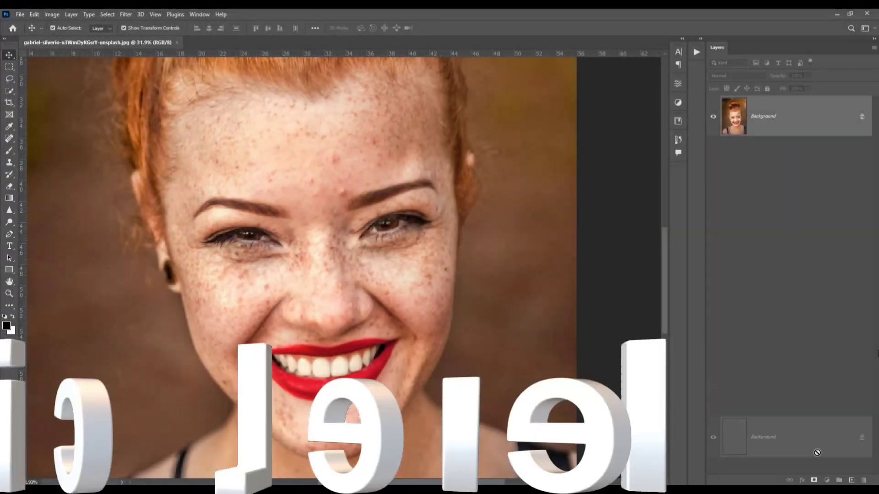
- Duplicate the Background layer and apply a Gaussian Blur to the copy, strong enough to dissolve the freckles
drag(817, 453, 852, 480)
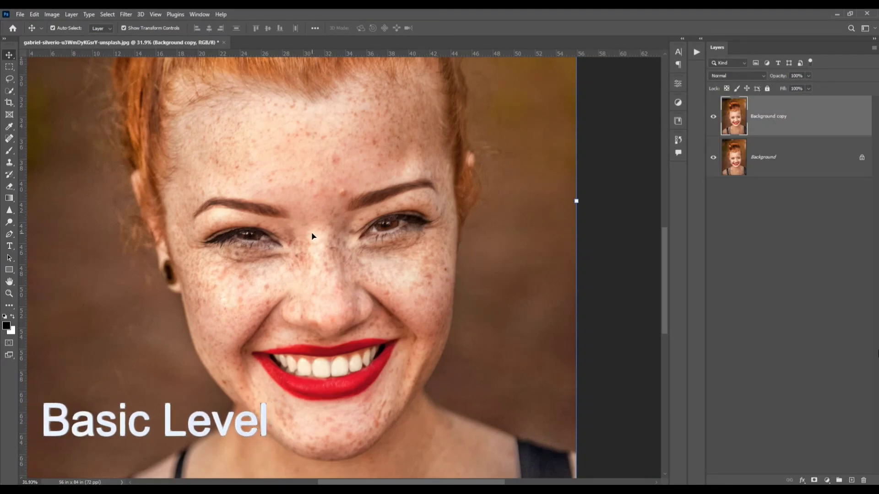
click(126, 14)
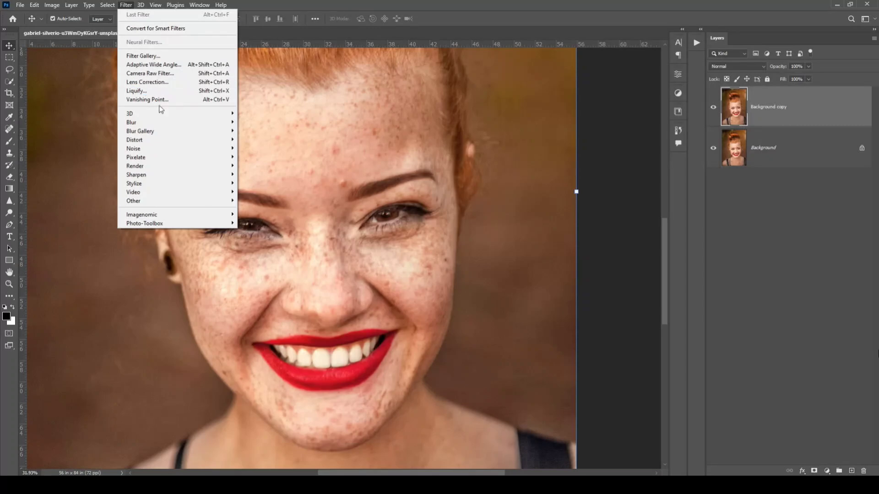
mouse_move(171, 122)
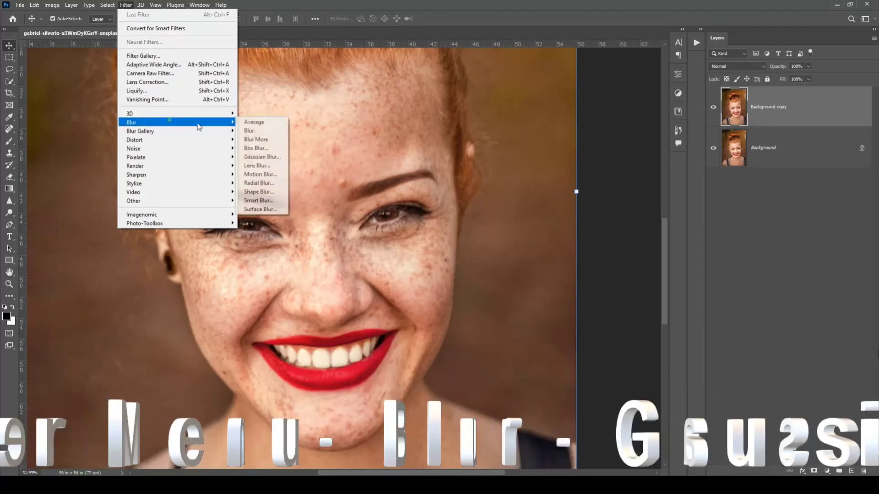
click(262, 157)
drag(679, 170, 576, 132)
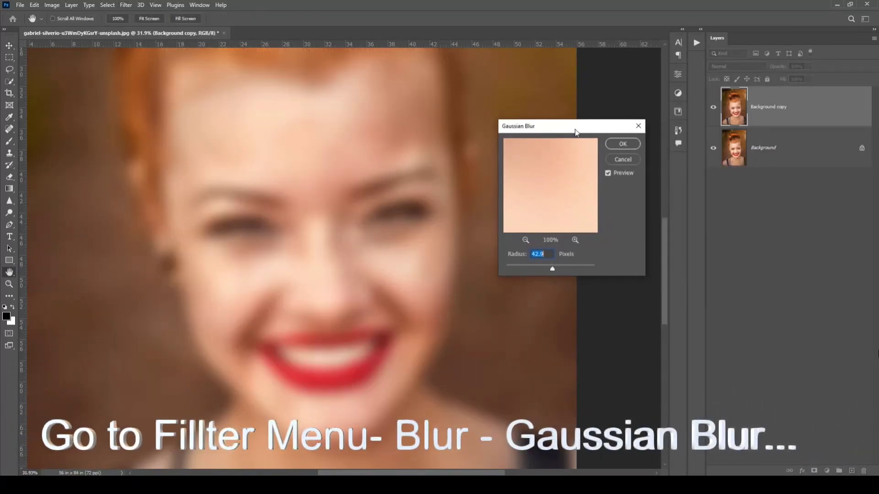
click(541, 270)
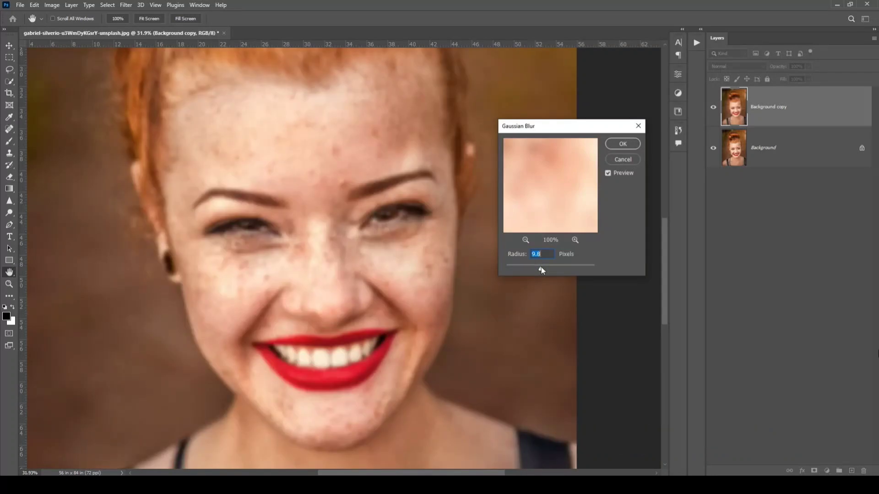
click(547, 268)
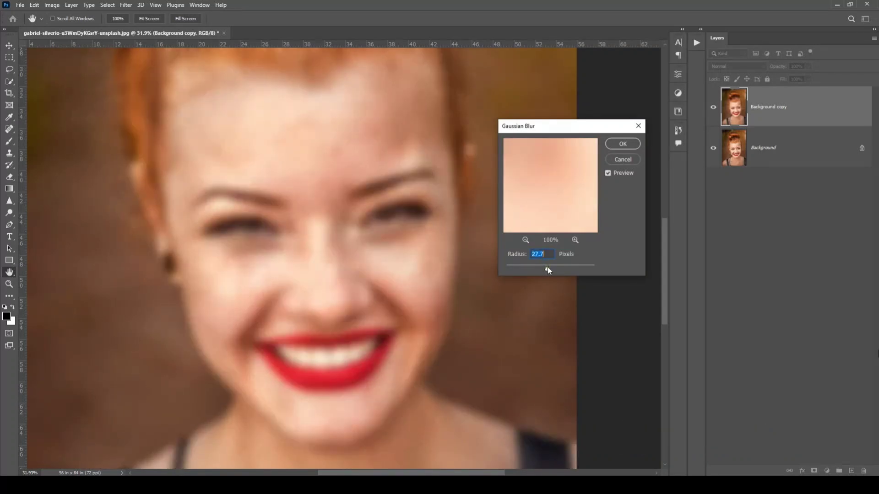
drag(547, 272, 549, 274)
click(620, 149)
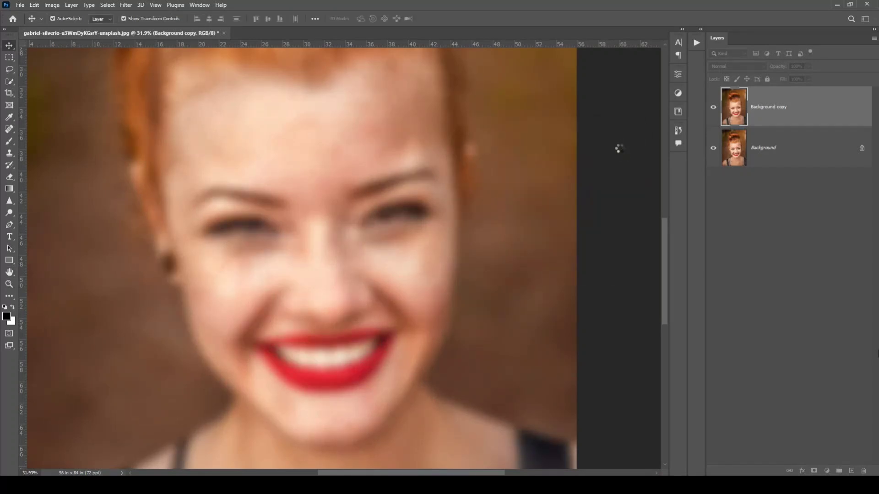
key(v)
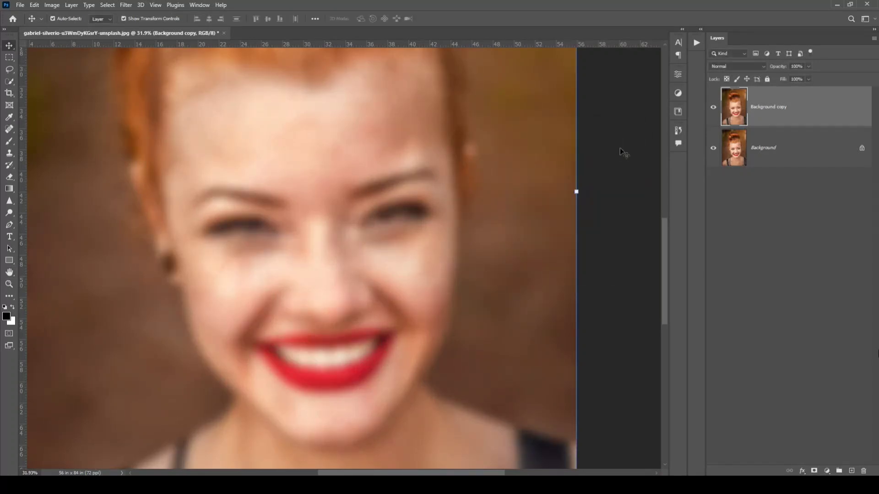
- Add a layer mask to the blurred copy and invert it to black
click(815, 472)
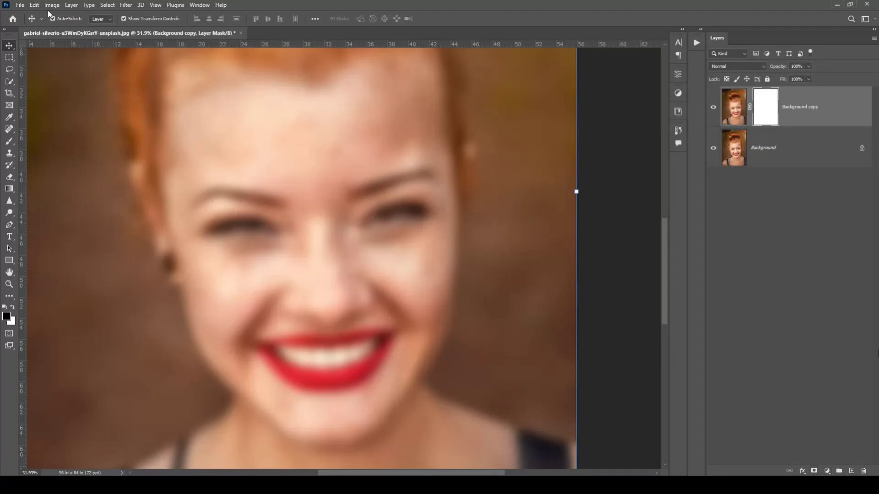
click(34, 5)
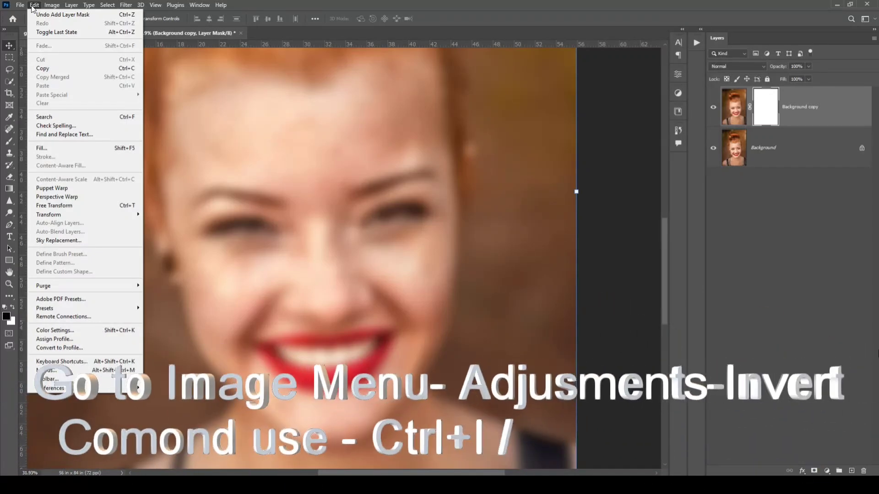
mouse_move(45, 9)
mouse_move(69, 28)
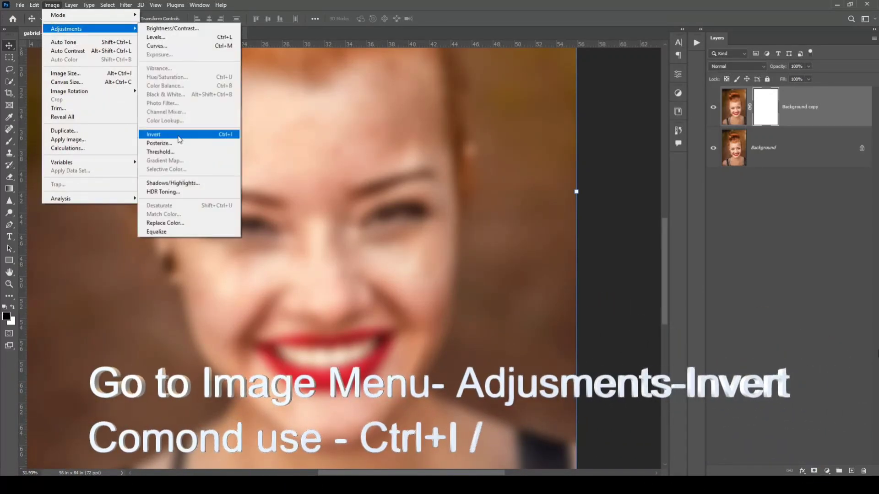
click(212, 136)
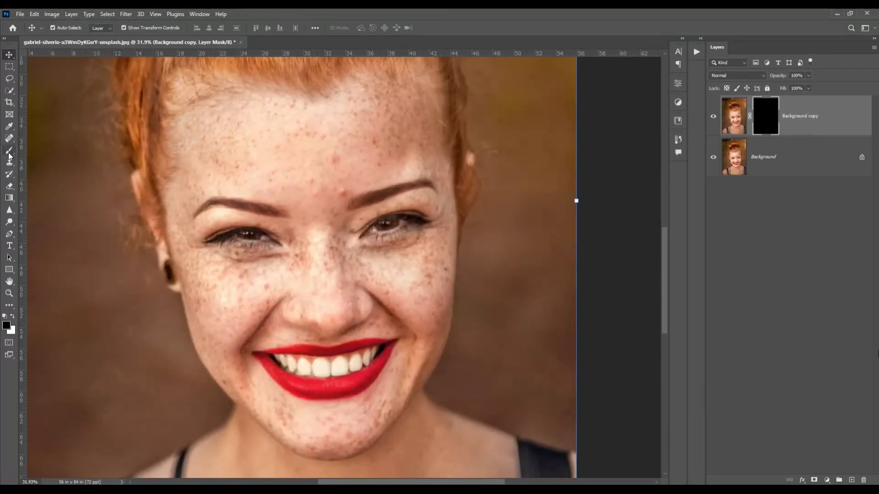
- Set up the Brush tool at 90% opacity and 174 px size, with white as the foreground colour
click(9, 155)
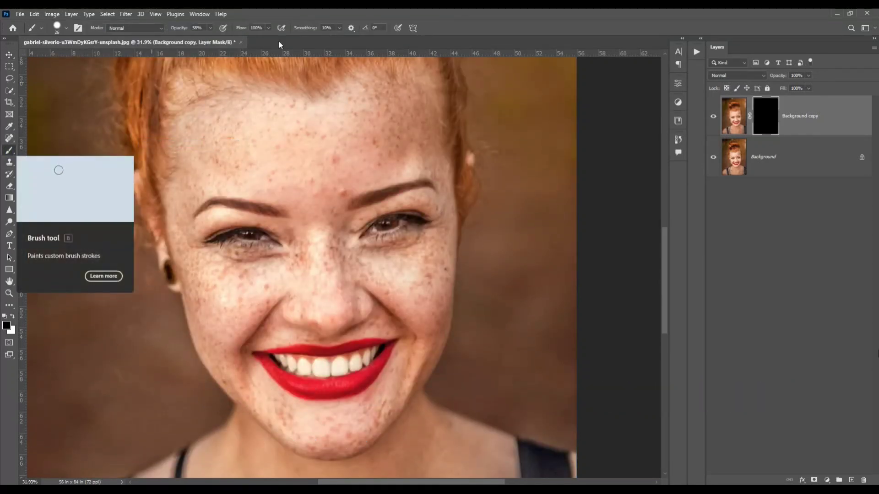
click(211, 28)
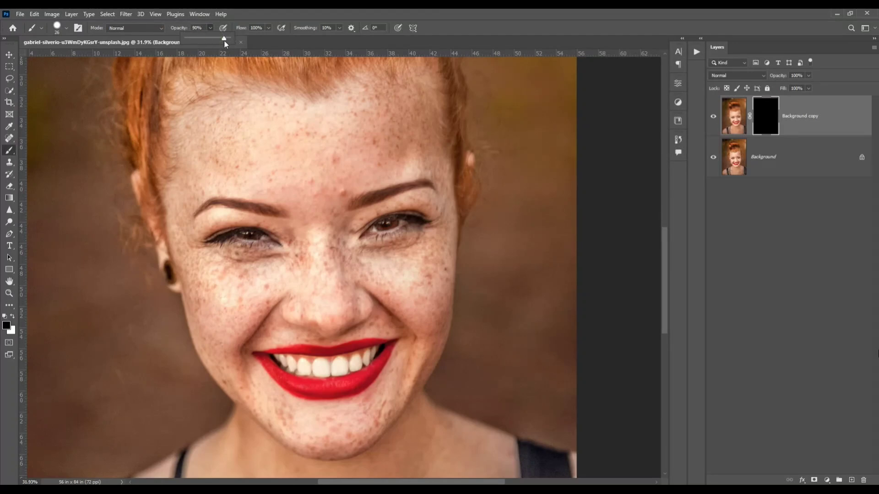
click(12, 319)
scroll(350, 154, up, 3)
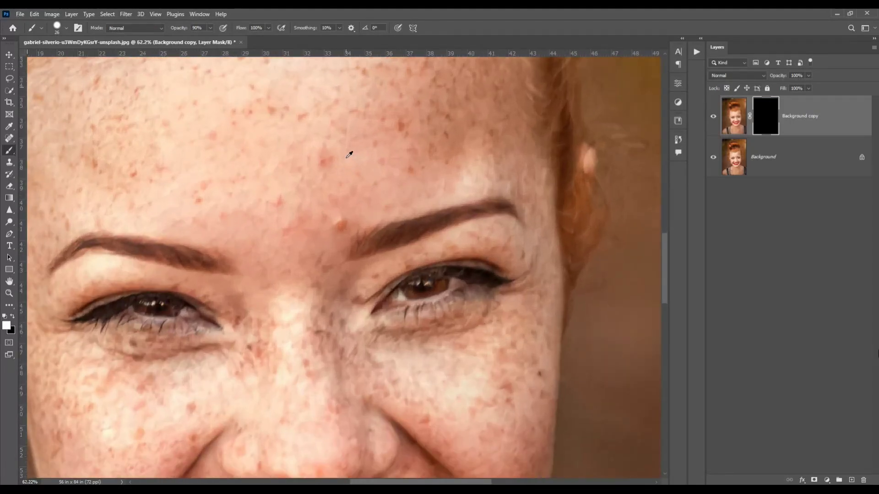
scroll(353, 209, up, 2)
scroll(368, 212, down, 1)
right_click(354, 209)
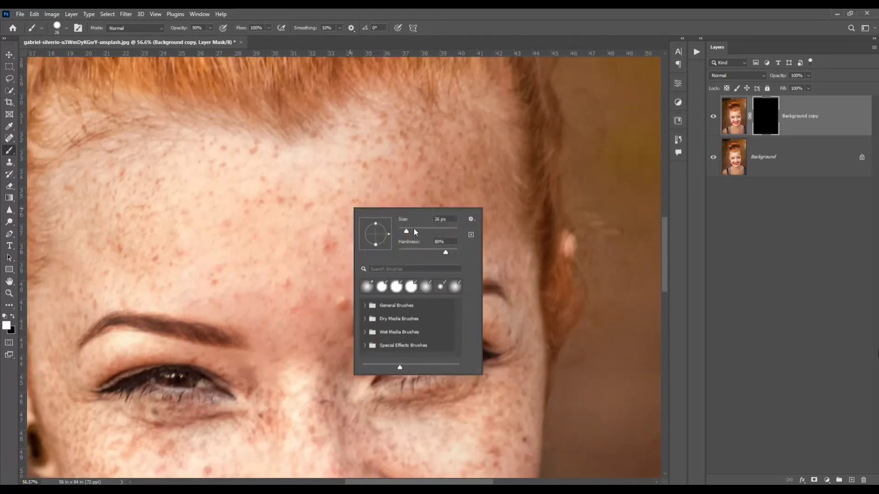
mouse_move(416, 232)
mouse_down()
mouse_move(424, 231)
mouse_move(370, 233)
mouse_move(438, 229)
mouse_up()
key(Return)
- Paint white on the layer mask across the forehead to reveal the smoothed skin between hairline and eyebrows
mouse_move(275, 226)
mouse_down()
mouse_move(294, 186)
mouse_move(253, 193)
mouse_move(253, 173)
mouse_move(311, 211)
mouse_move(317, 228)
mouse_move(299, 275)
mouse_move(304, 304)
mouse_move(327, 278)
mouse_move(300, 260)
mouse_move(324, 212)
mouse_move(302, 204)
mouse_move(307, 183)
mouse_move(368, 129)
mouse_move(289, 171)
mouse_move(444, 239)
mouse_move(465, 203)
mouse_move(350, 126)
mouse_up()
scroll(216, 167, left, 3)
scroll(215, 167, down, 1)
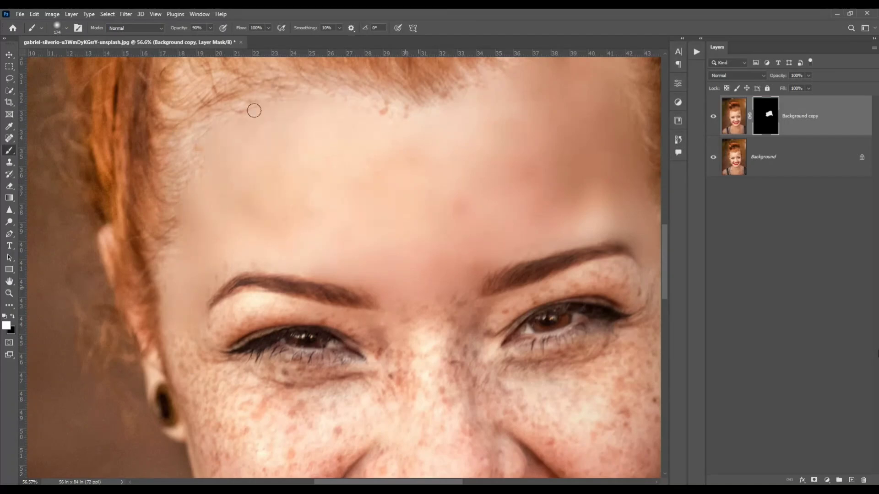
- Paint white on the mask over both cheeks, the under-eye areas and the nose to smooth the freckled skin
scroll(251, 108, down, 5)
scroll(251, 108, right, 3)
mouse_move(347, 183)
mouse_down()
mouse_move(363, 246)
mouse_move(480, 354)
mouse_move(487, 419)
mouse_up()
scroll(493, 320, down, 3)
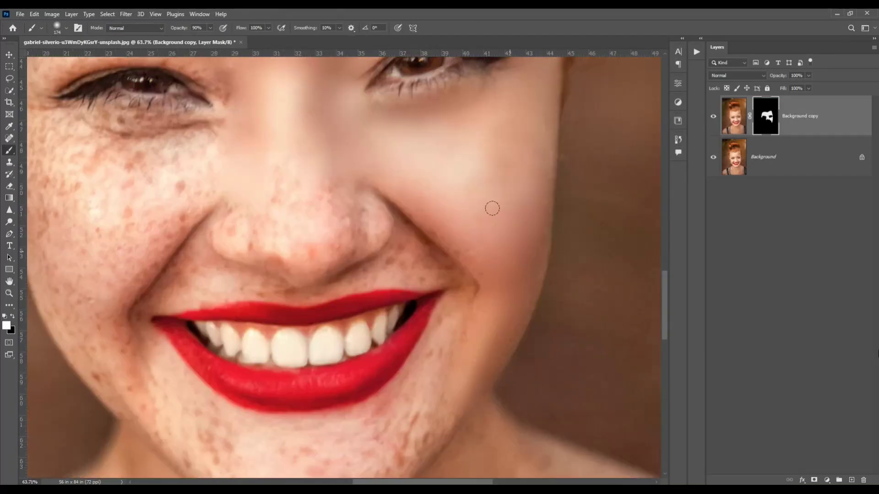
scroll(368, 225, down, 1)
scroll(368, 224, left, 5)
mouse_move(397, 185)
mouse_down()
mouse_move(293, 275)
mouse_move(520, 237)
mouse_up()
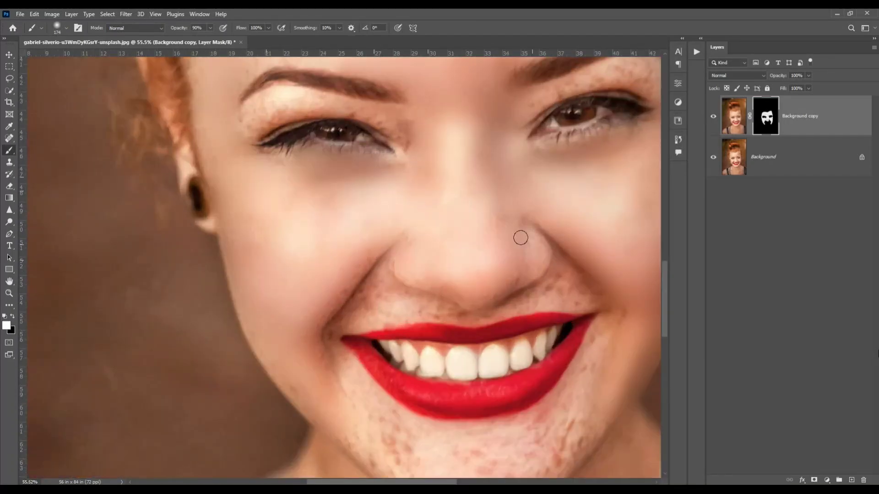
- Adjust the brush size and paint the mask over the skin above the upper lip and across the chin
scroll(481, 257, down, 4)
scroll(480, 256, right, 4)
right_click(365, 214)
drag(449, 237, 442, 238)
drag(284, 206, 435, 183)
scroll(389, 174, down, 2)
scroll(367, 158, down, 2)
right_click(452, 177)
drag(529, 201, 533, 200)
mouse_move(488, 119)
mouse_down()
mouse_move(498, 183)
mouse_move(326, 241)
mouse_move(381, 252)
mouse_move(357, 241)
mouse_up()
- Paint the mask over both upper eyelids to smooth the remaining freckles below the eyebrows
scroll(372, 275, up, 6)
scroll(373, 281, up, 2)
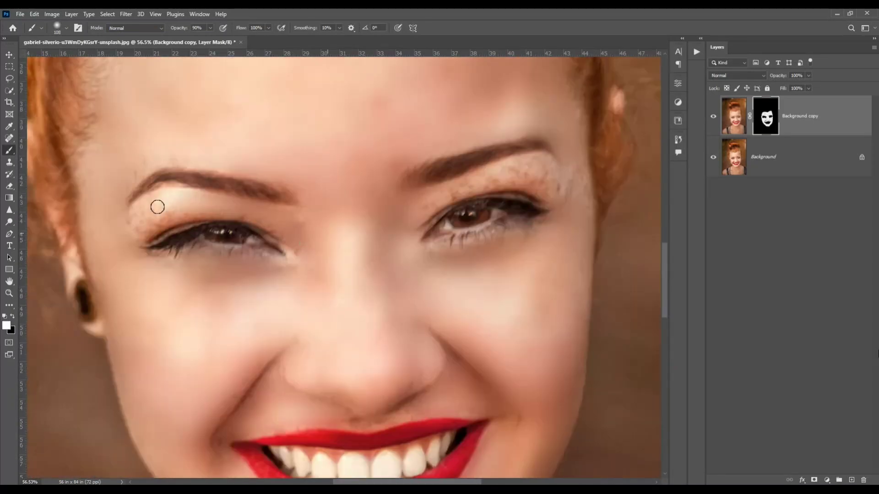
key(bracketleft)
scroll(392, 246, down, 3)
scroll(392, 245, up, 1)
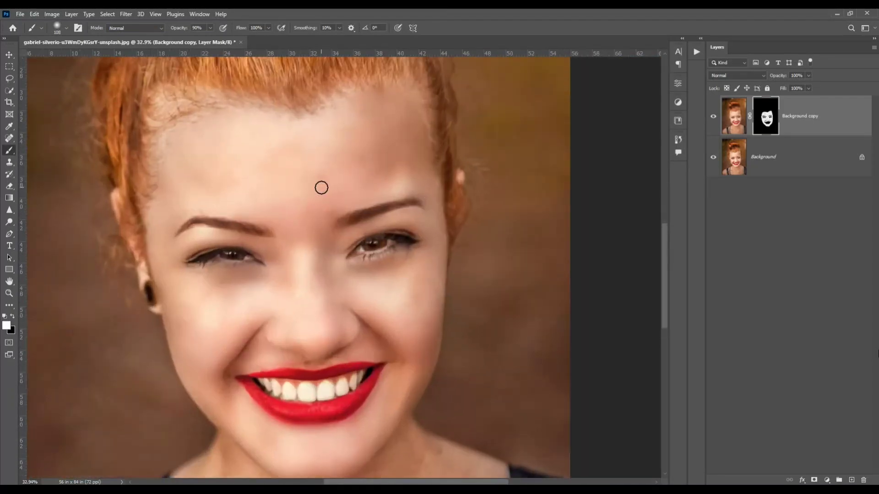
key(ctrl+e)
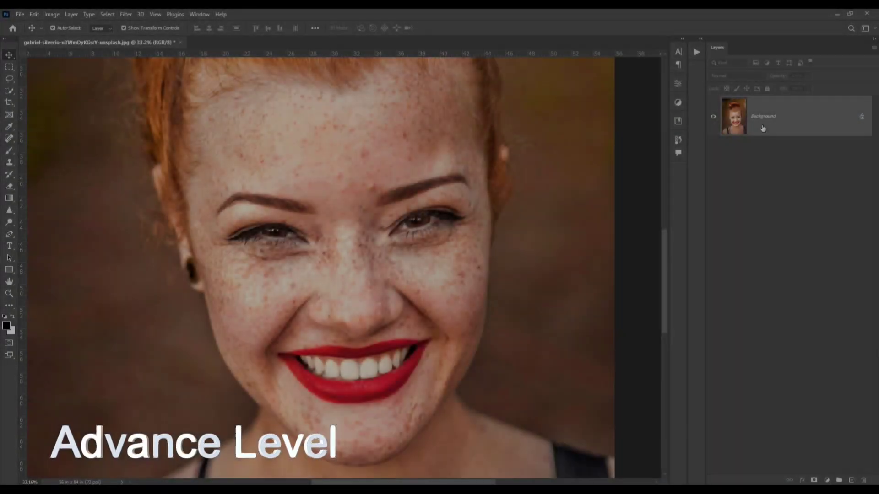
- Duplicate the original Background layer and open the Imagenomic Portraiture 4 filter on the copy
drag(763, 130, 852, 480)
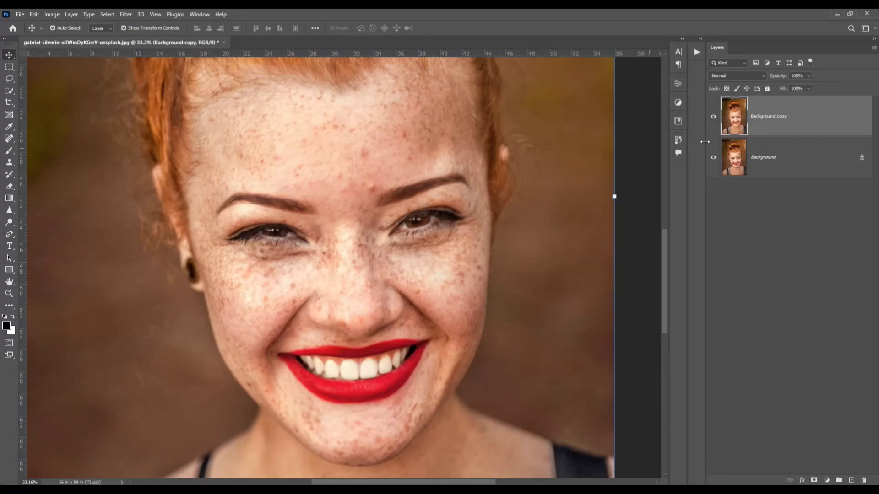
click(126, 16)
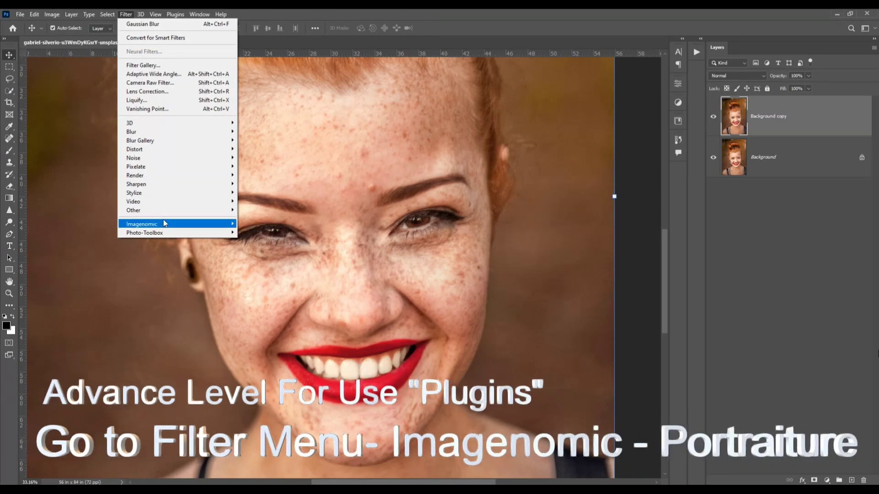
mouse_move(167, 225)
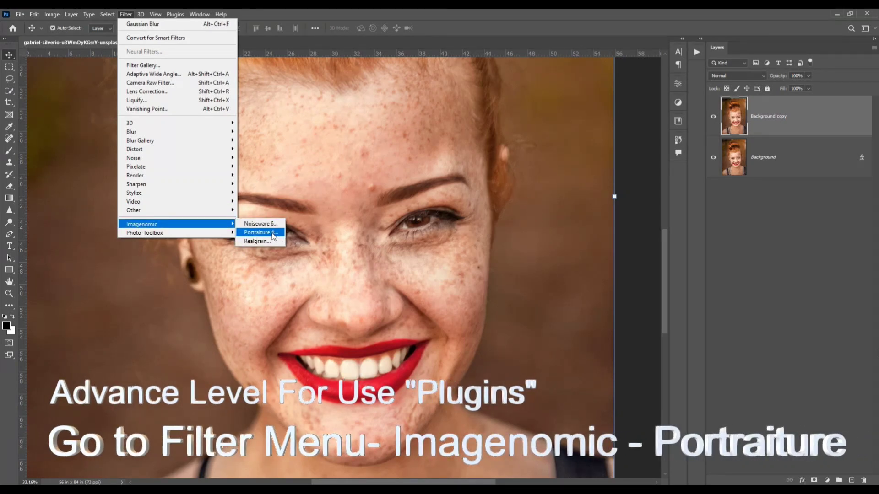
click(260, 232)
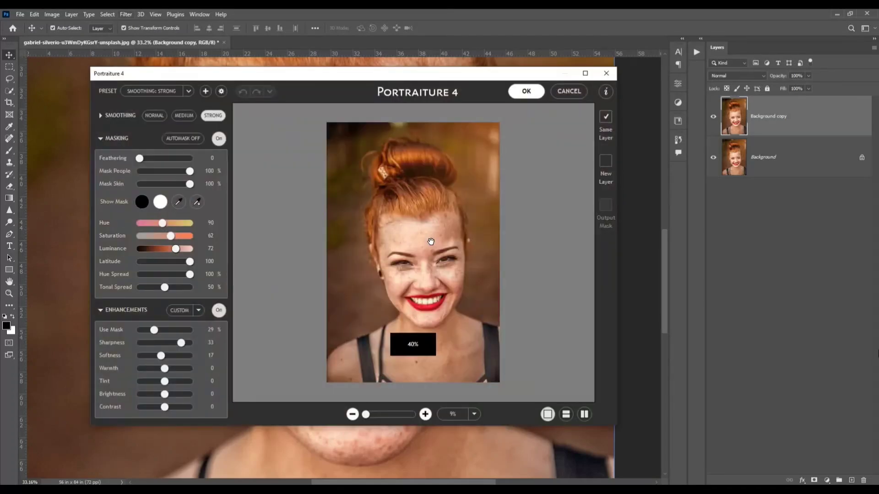
- Enlarge the Portraiture window and magnify its preview to 50% on the face
drag(349, 78, 297, 26)
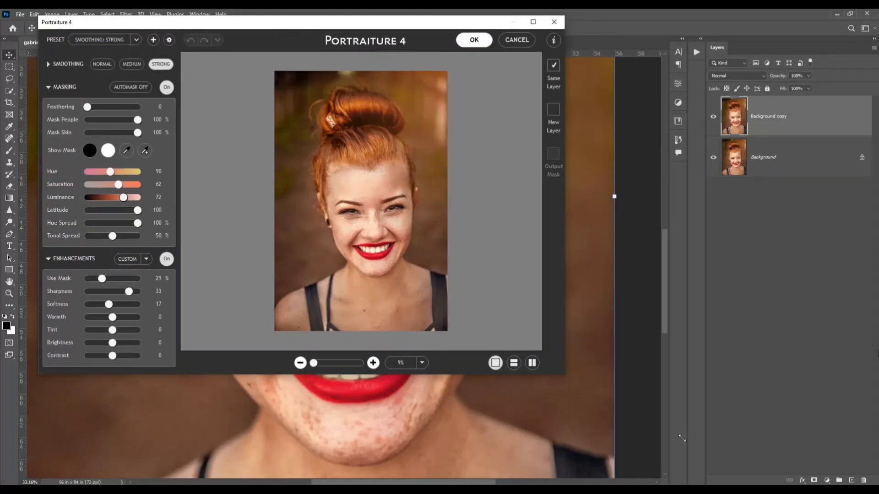
drag(682, 438, 859, 476)
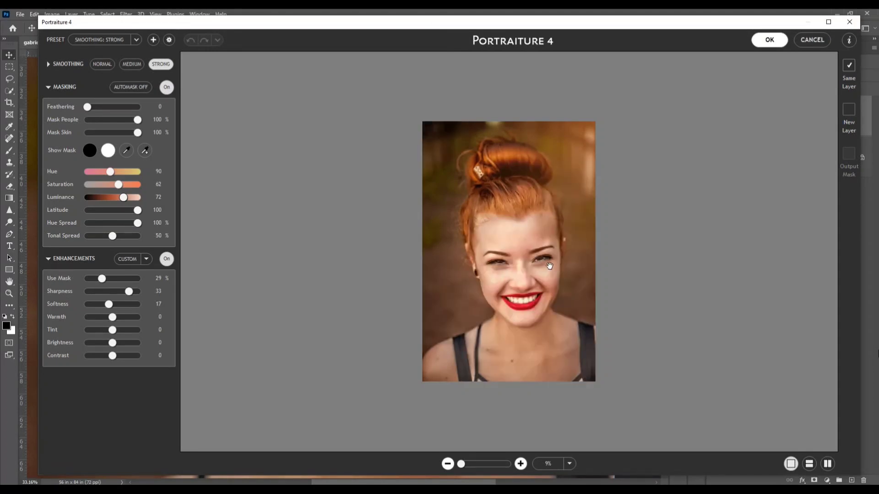
ctrl+click(551, 266)
ctrl+click(552, 267)
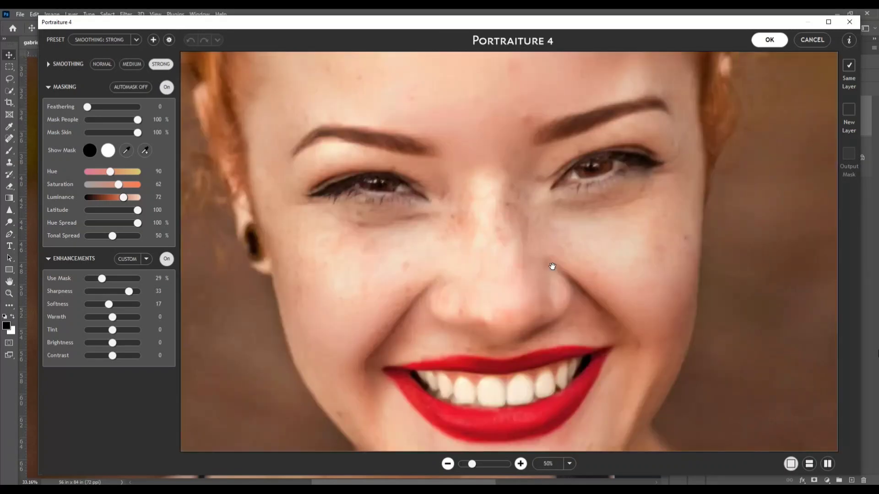
drag(567, 290, 508, 253)
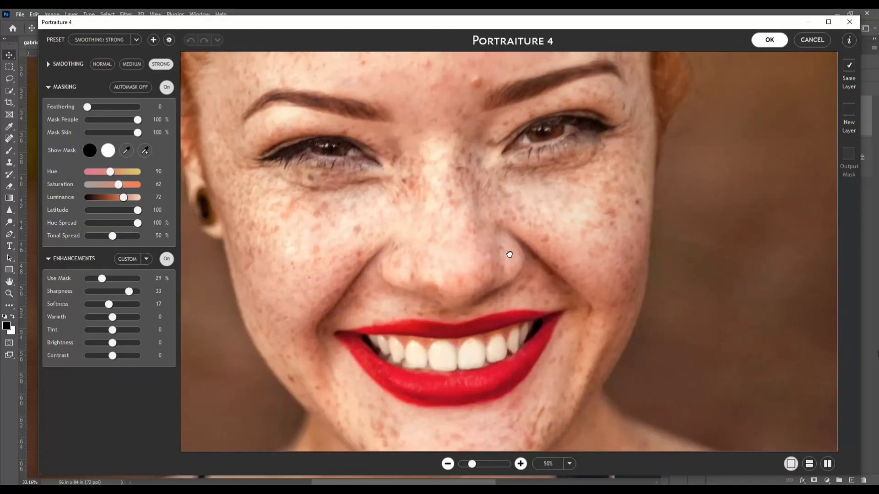
- Try Normal smoothing, then set the mask Feathering to 63 with Strong smoothing and check the face
click(102, 65)
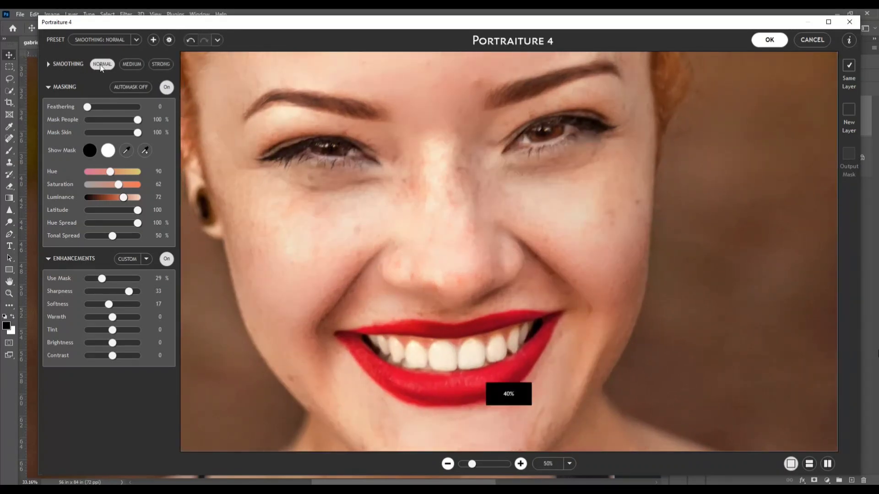
drag(87, 106, 118, 111)
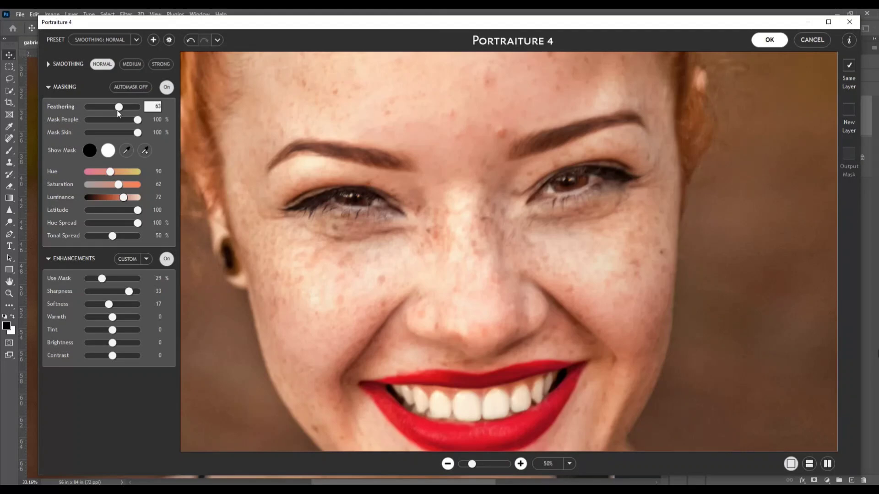
drag(361, 173, 394, 261)
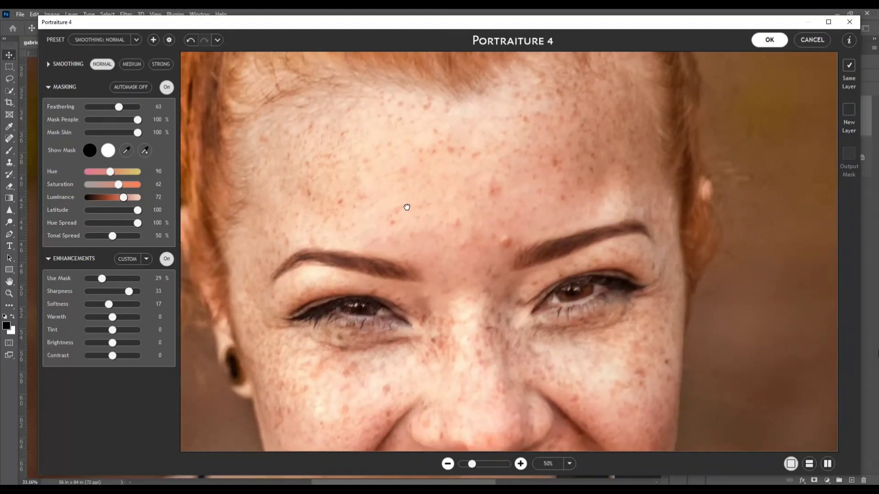
click(161, 66)
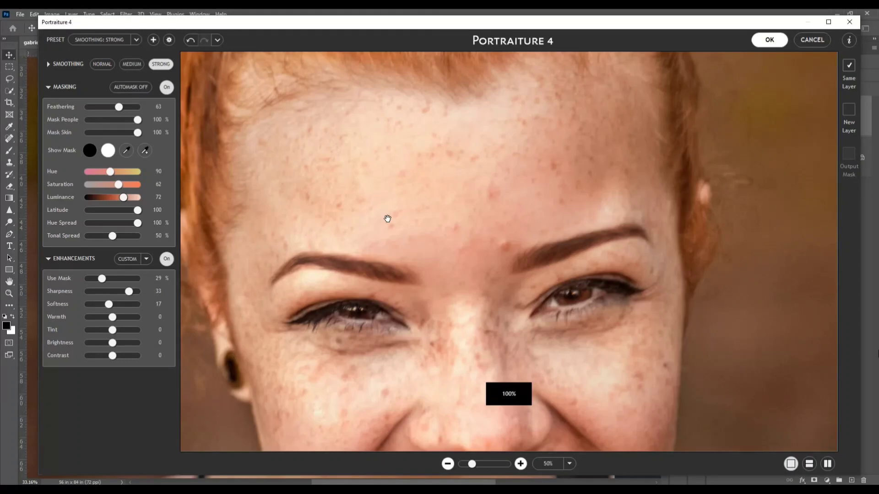
drag(414, 314, 444, 195)
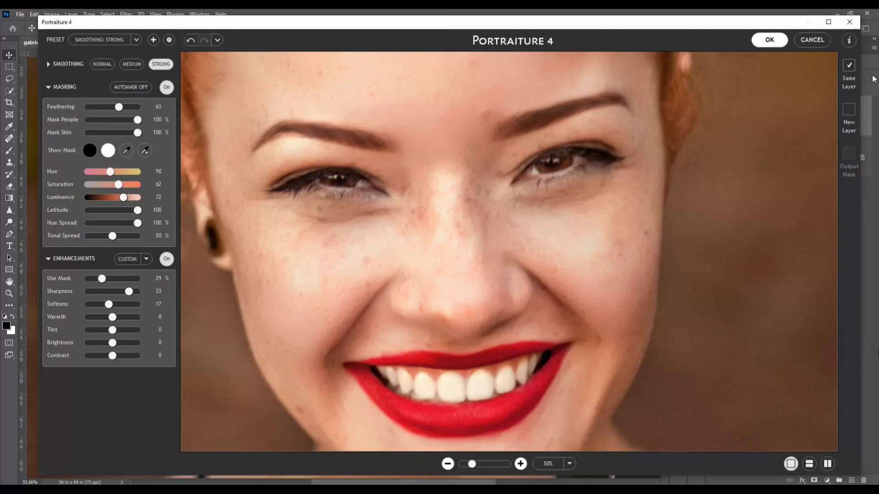
- Apply the Strong Portraiture smoothing to the Background copy layer and duplicate the smoothed layer
click(770, 39)
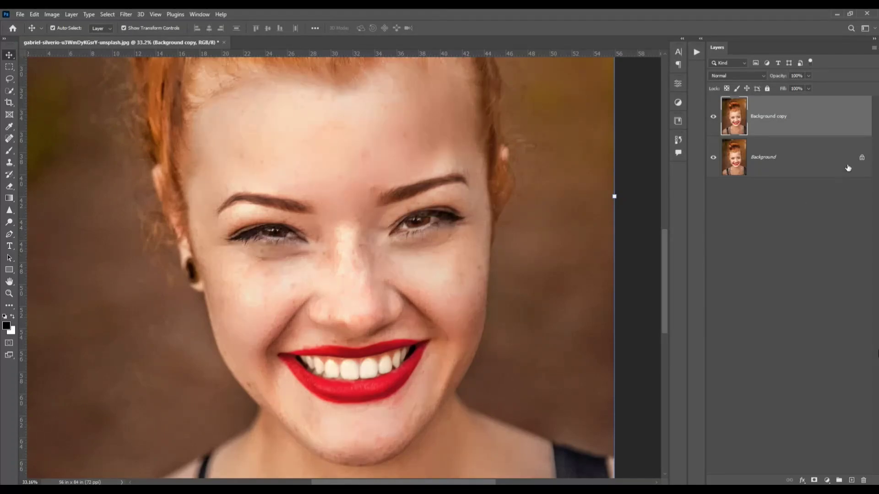
drag(799, 124, 850, 480)
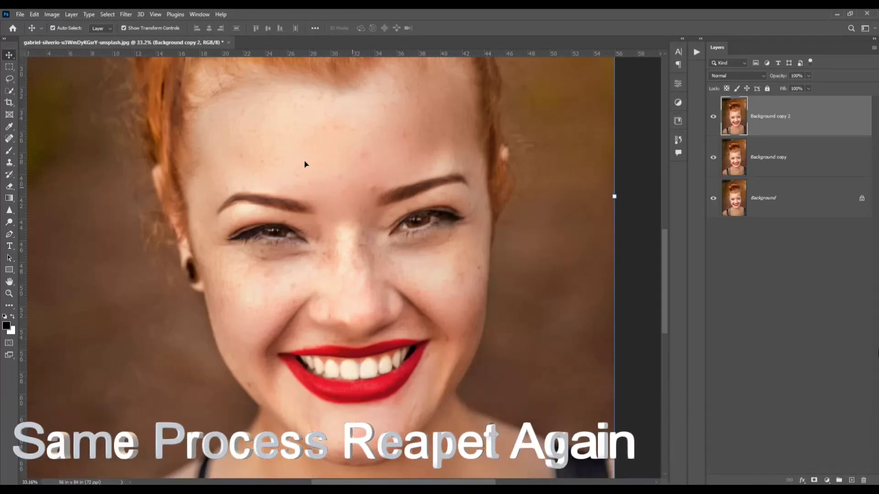
- Run the Imagenomic Portraiture 4 filter on the new copy with the same Strong smoothing and apply it
click(126, 15)
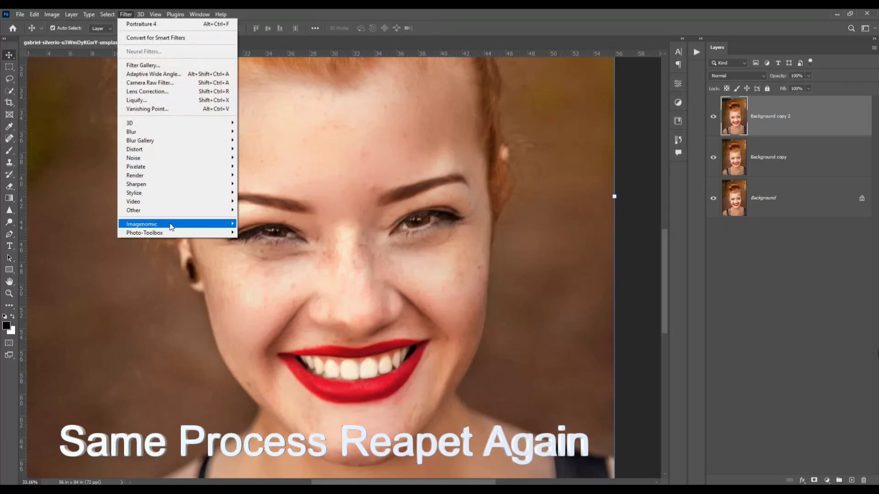
mouse_move(174, 225)
click(261, 232)
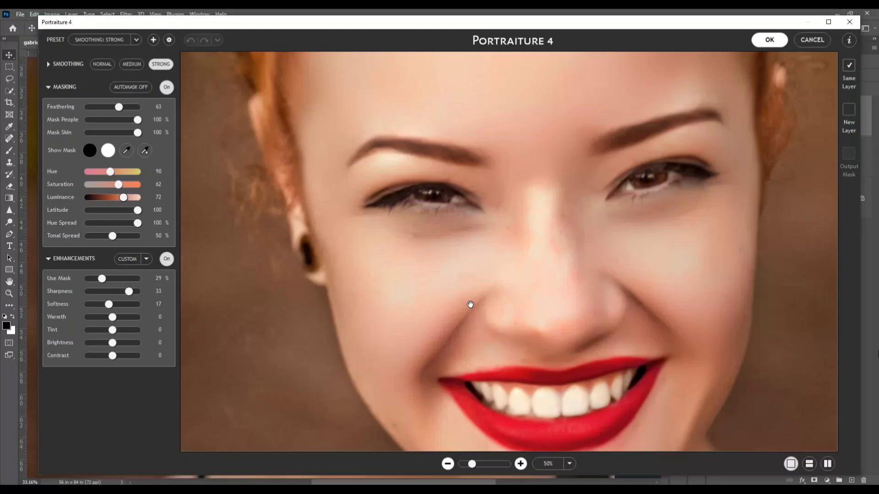
drag(470, 305, 475, 247)
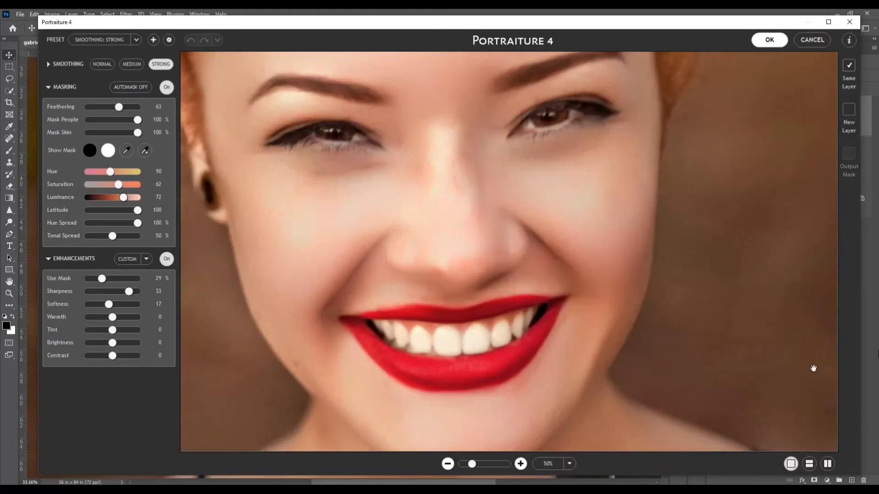
click(769, 41)
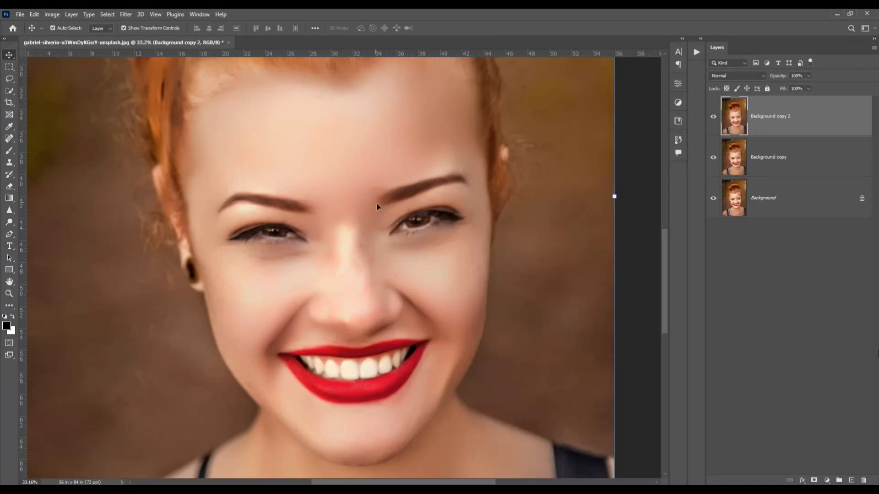
- Apply Smart Sharpen to the top layer with Amount 352%, Radius 13.4 px, Reduce Noise 65% and Lens Blur removal
click(126, 14)
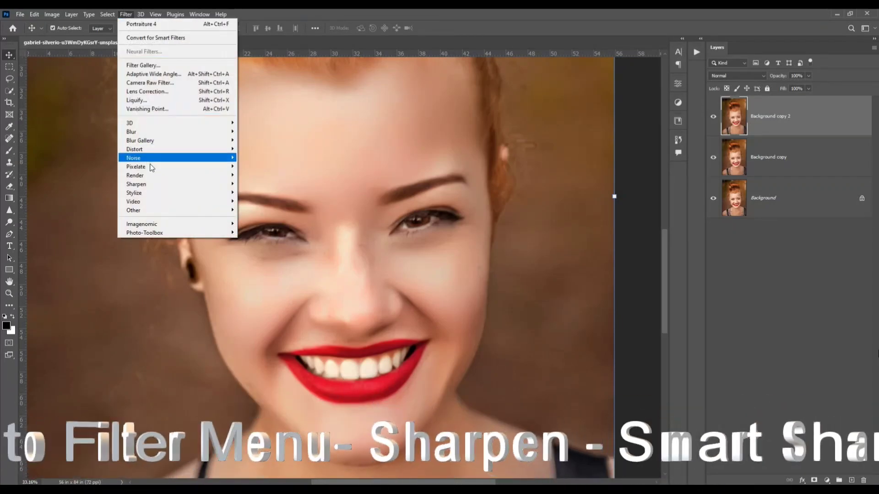
mouse_move(215, 184)
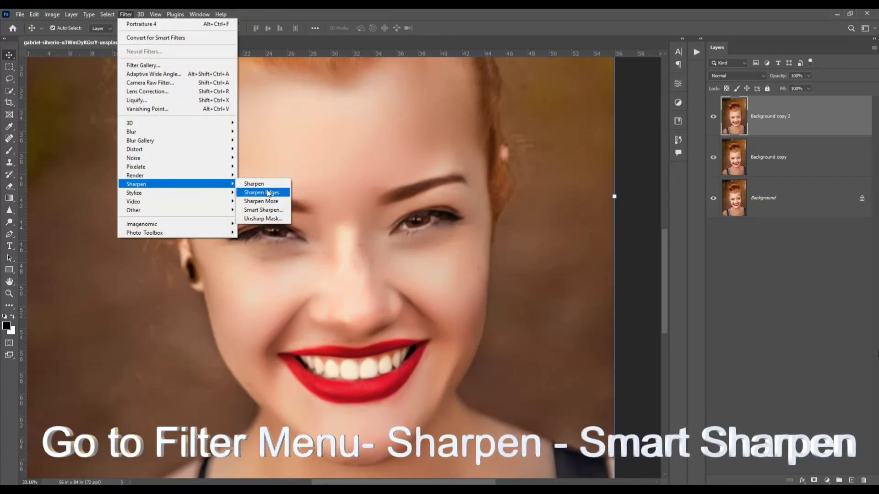
click(275, 213)
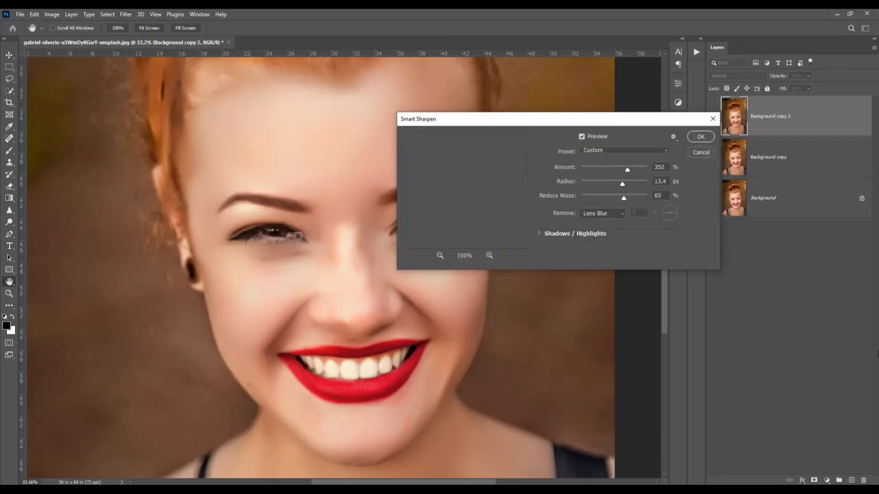
click(440, 256)
drag(455, 222, 476, 186)
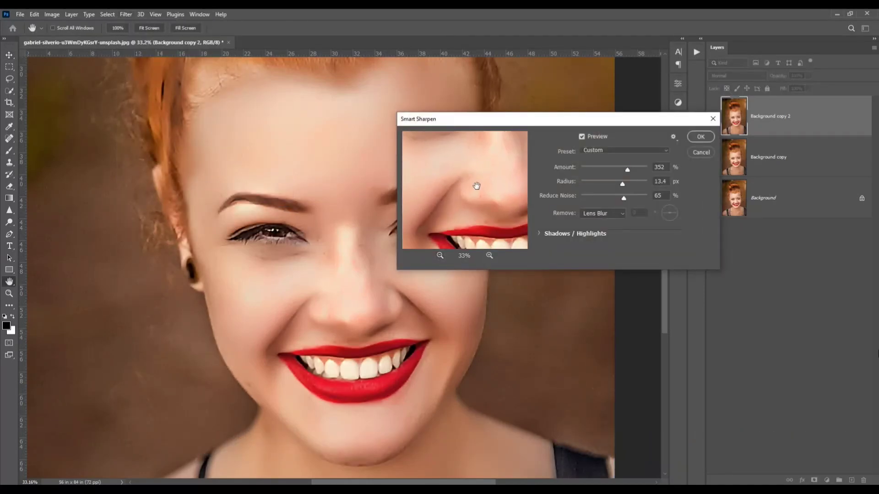
click(700, 136)
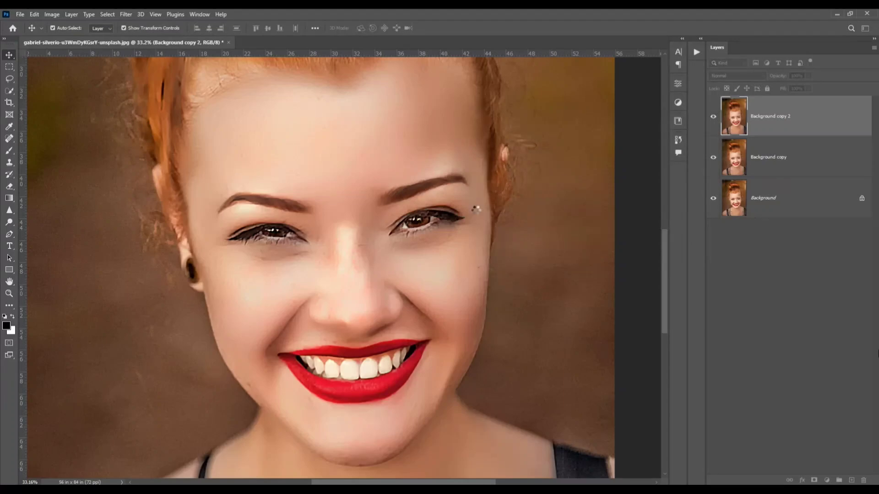